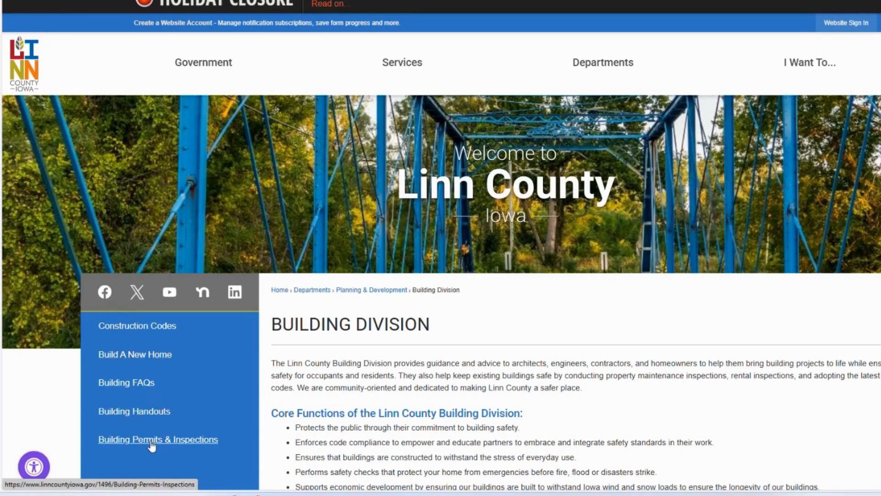
Open the homeowners' online permit application from the county's Building Permits & Inspections page and proceed to the external site.
click(151, 440)
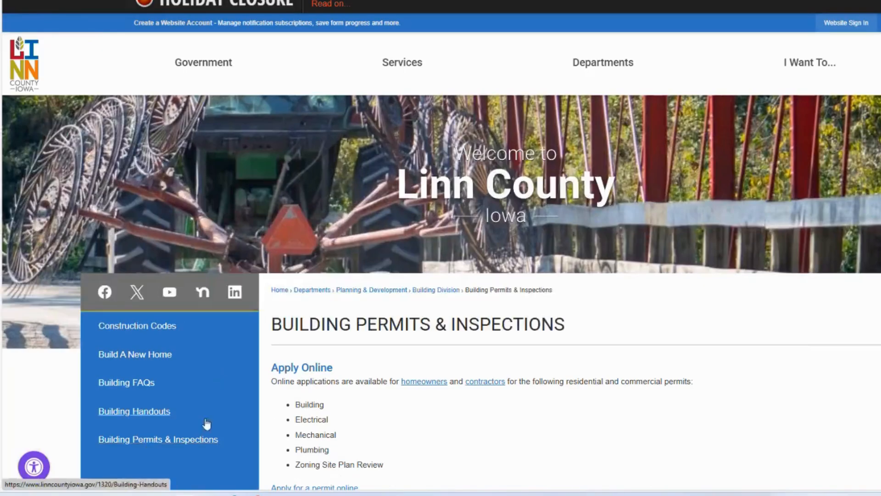
click(422, 382)
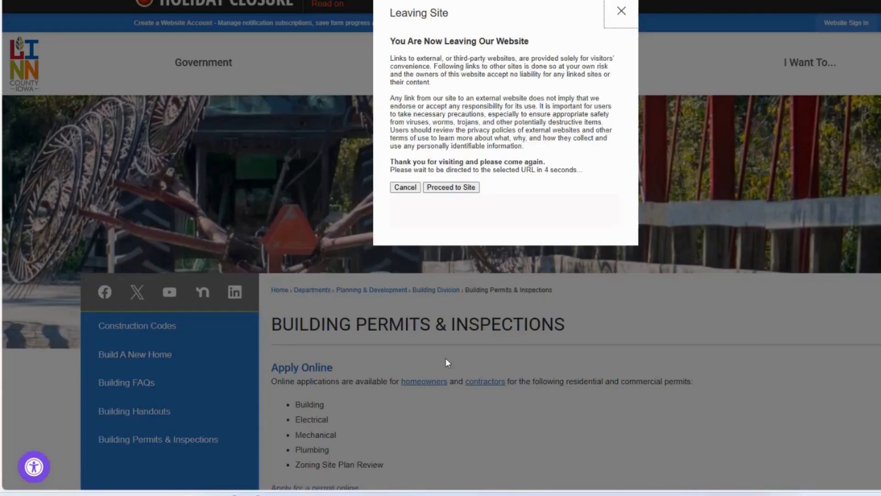
click(448, 187)
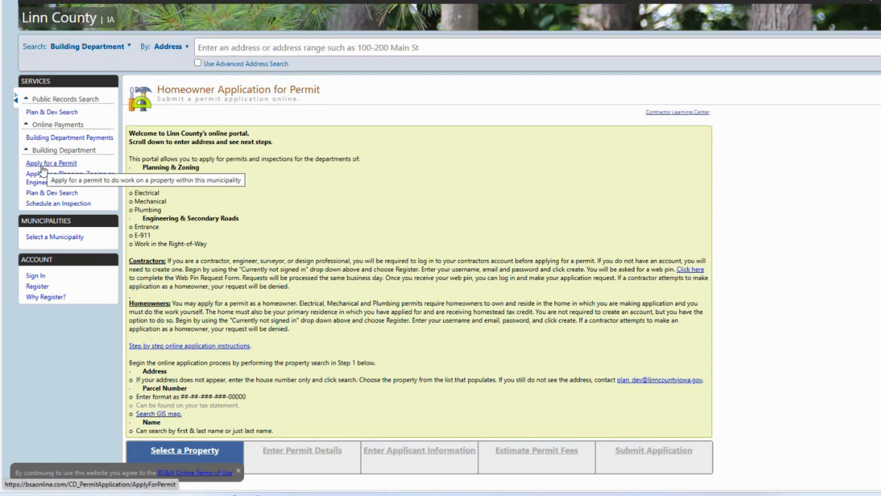
Hide and restore the navigation pane, and start applying for a Building Department permit.
click(15, 102)
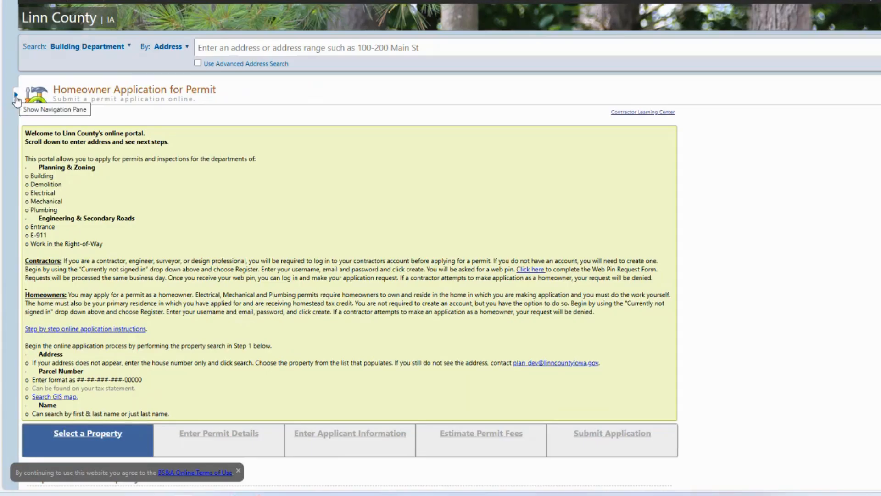
click(16, 98)
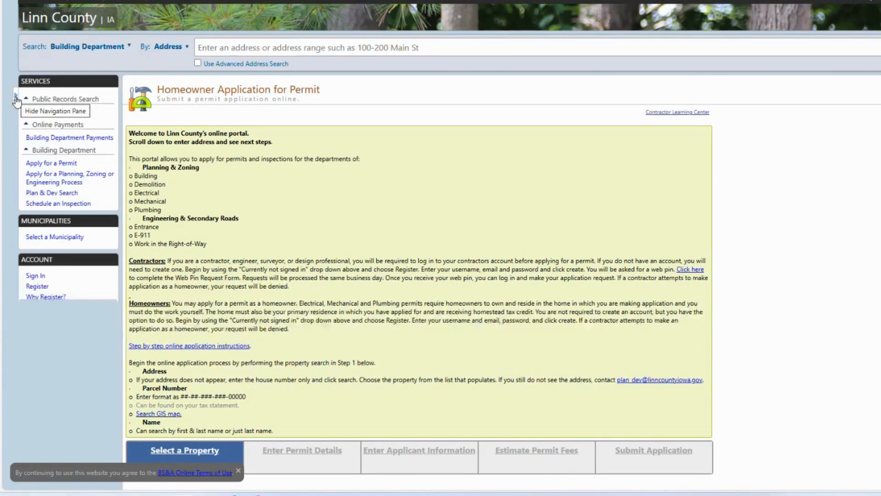
click(44, 164)
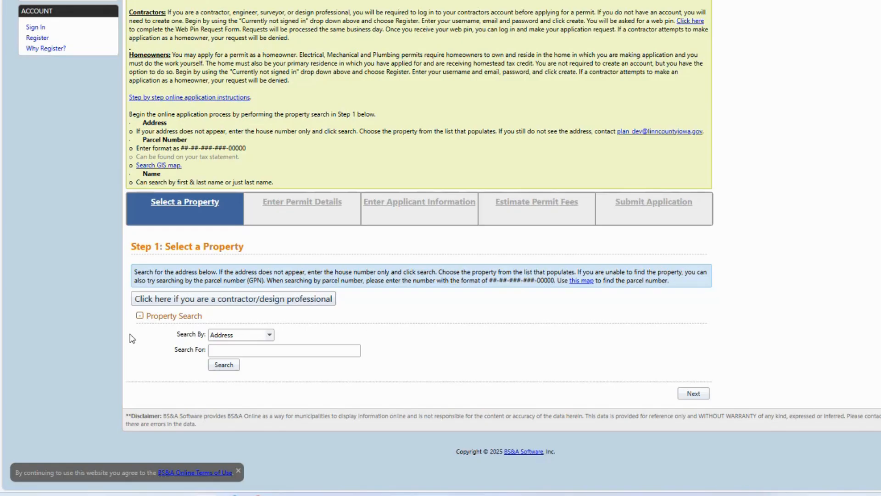
Search for the property by its street address, select the matching Linn County record and continue to the permit details.
click(234, 354)
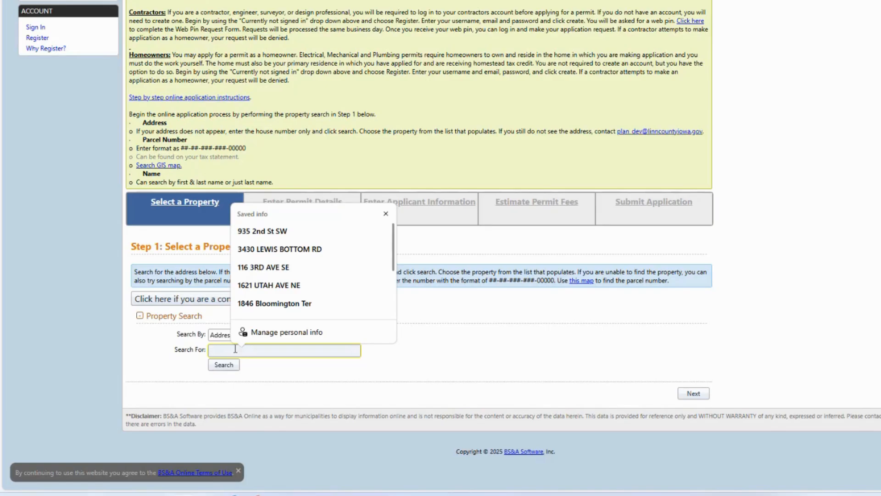
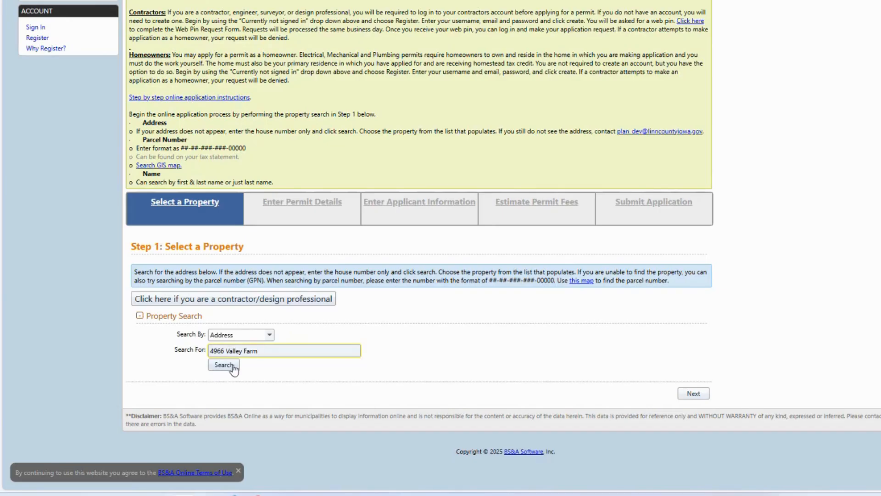
click(233, 365)
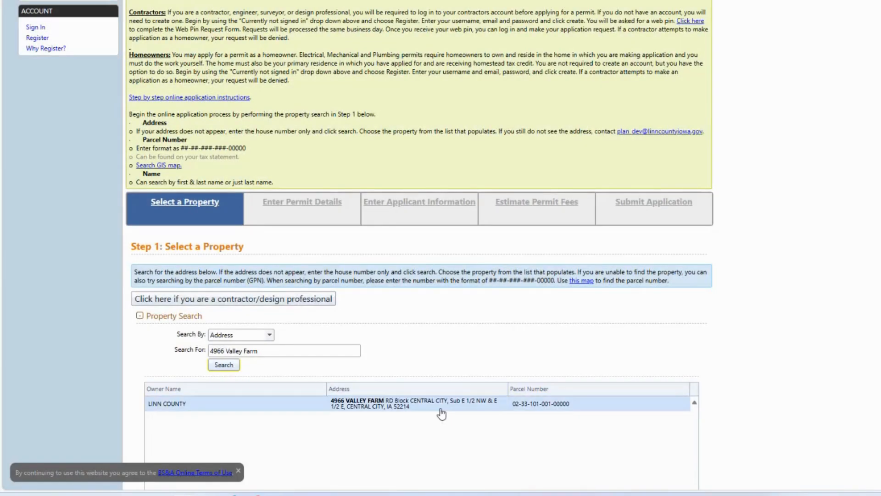
click(442, 413)
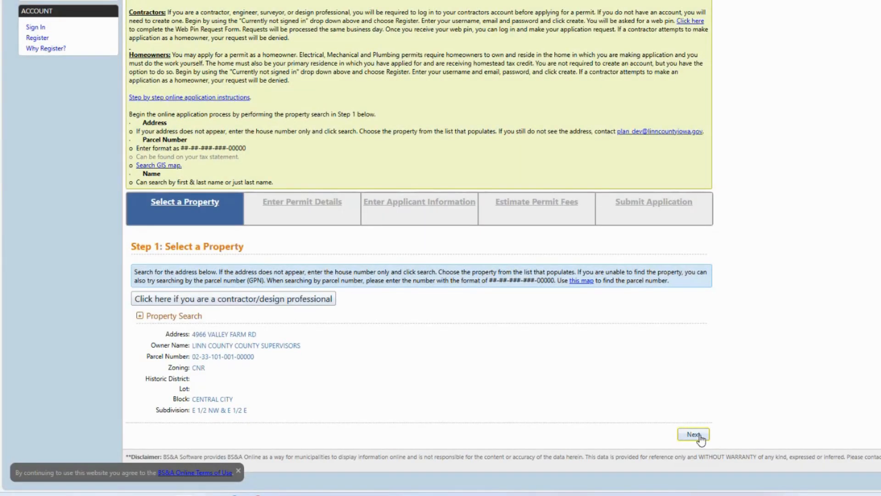
click(694, 434)
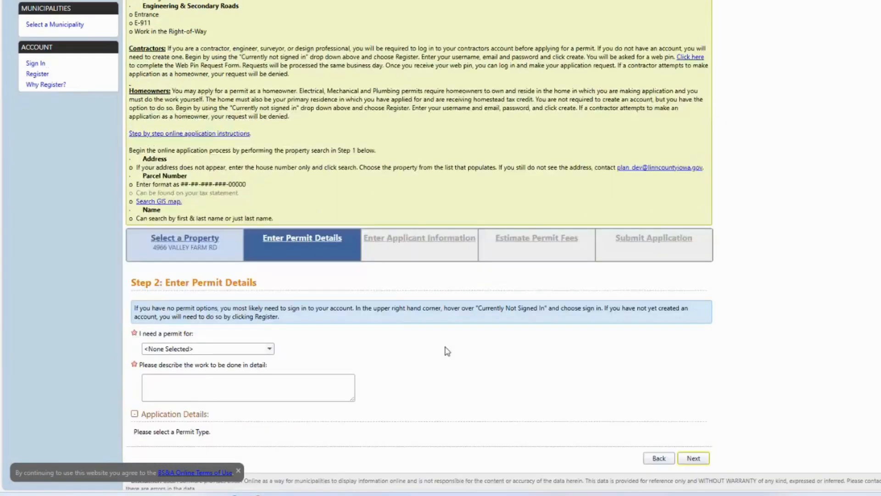
Specify that the permit is for Construction and that the project is Residential.
click(271, 349)
click(226, 380)
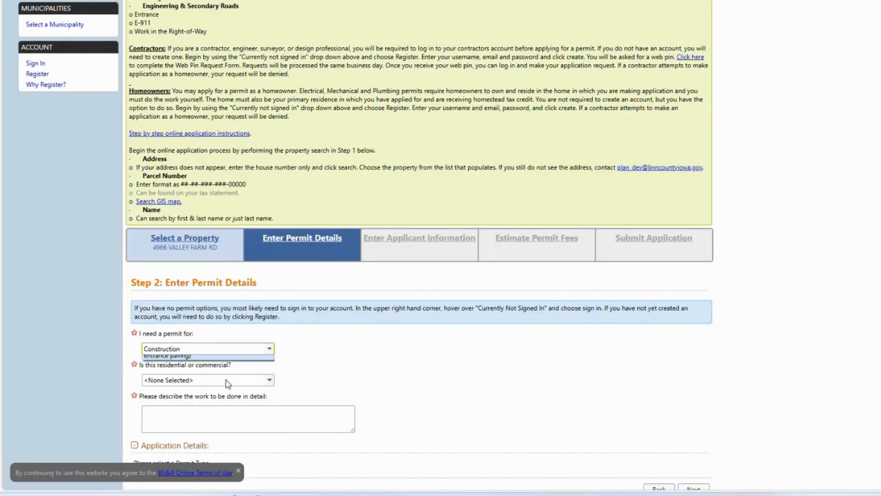
click(272, 382)
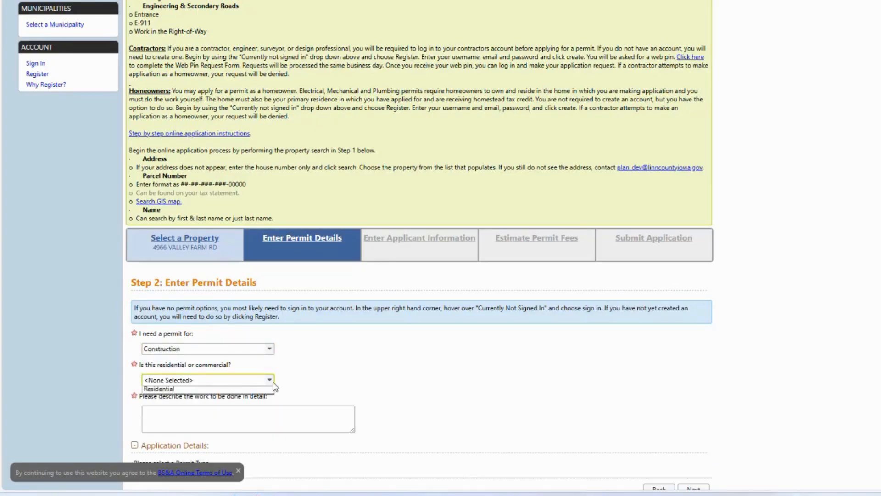
click(239, 411)
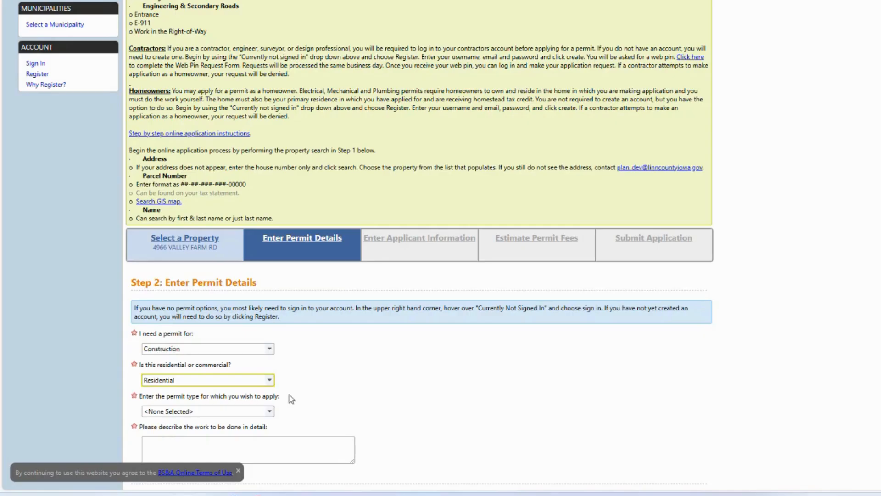
Browse the residential permit types and choose Accessory Structure - New.
click(275, 413)
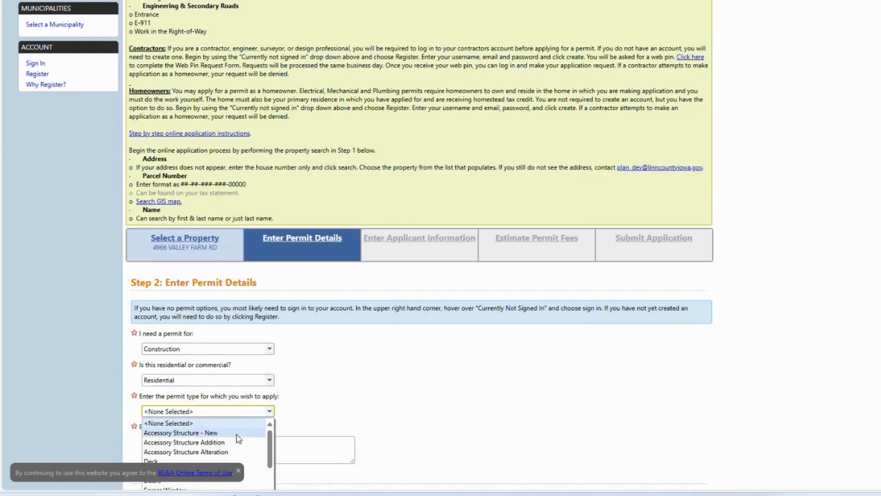
drag(270, 447, 270, 462)
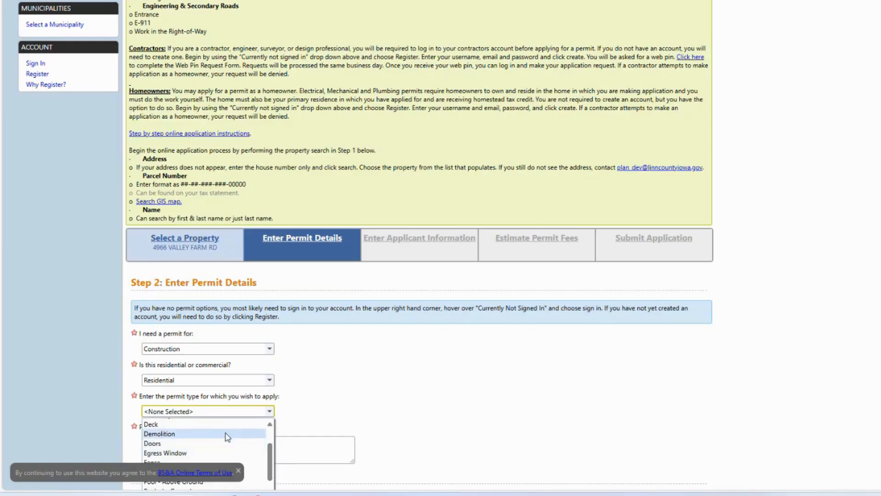
scroll(225, 447, down, 3)
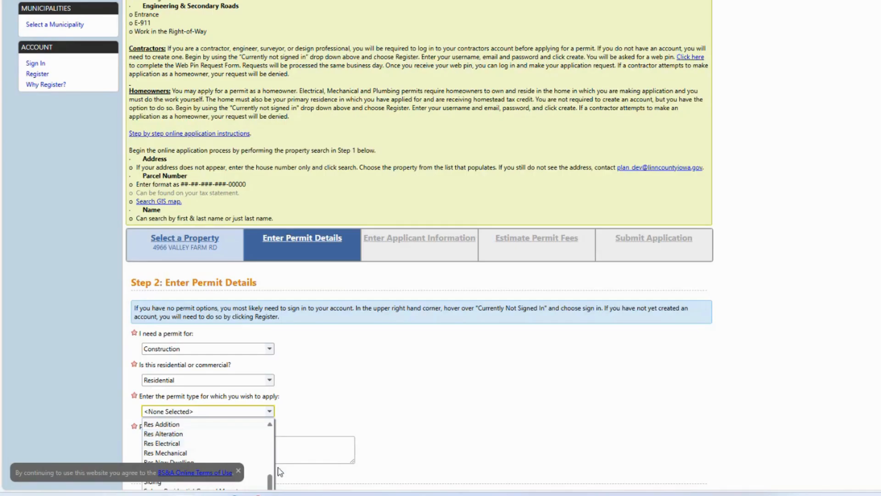
click(266, 483)
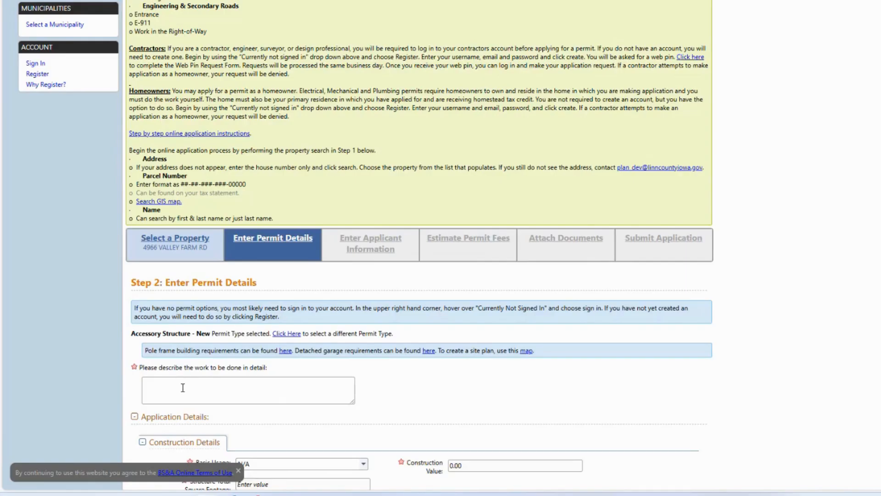
Describe the work as "Construction of a 20 X 20 conventionally framed Detached Garage." and set the basic usage to Residential.
click(214, 390)
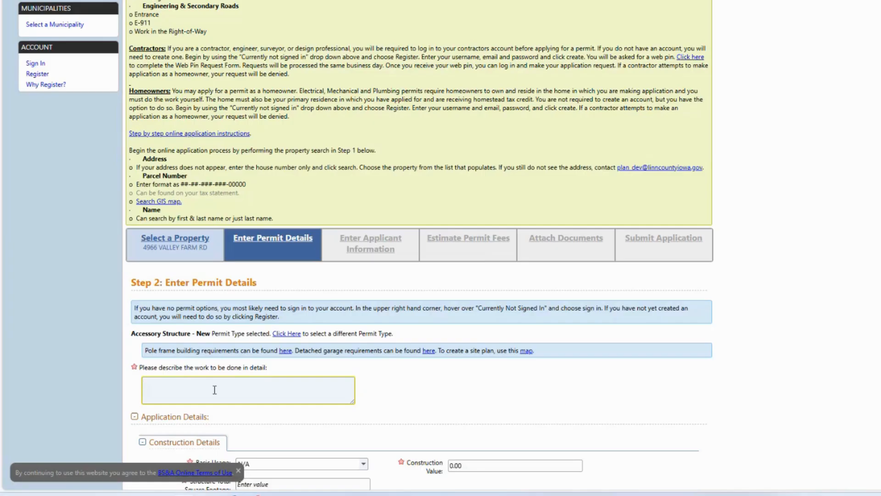
text(Construction of a 20 X 20 conventionally framed Detached Garage.)
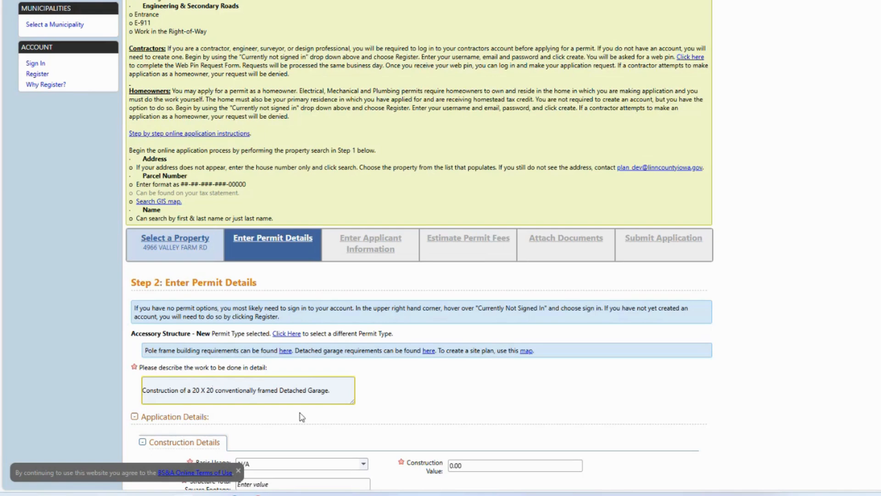
scroll(331, 400, down, 1)
scroll(331, 407, down, 2)
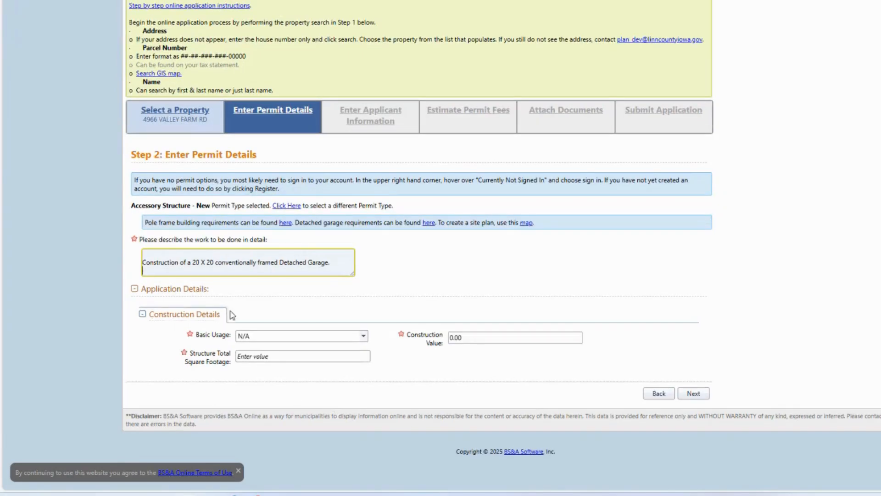
click(361, 337)
click(361, 337)
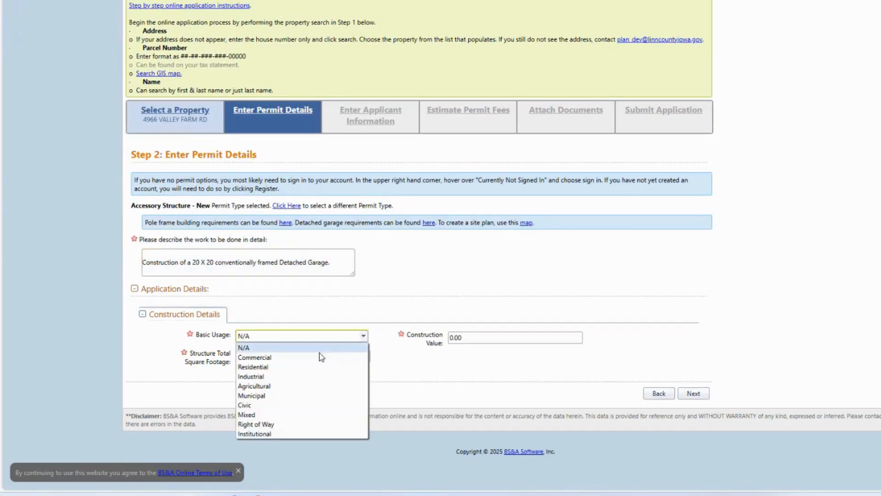
click(302, 364)
Enter 2500 as the structure's total square footage and 25000 as the construction value, and continue to the applicant information.
click(298, 360)
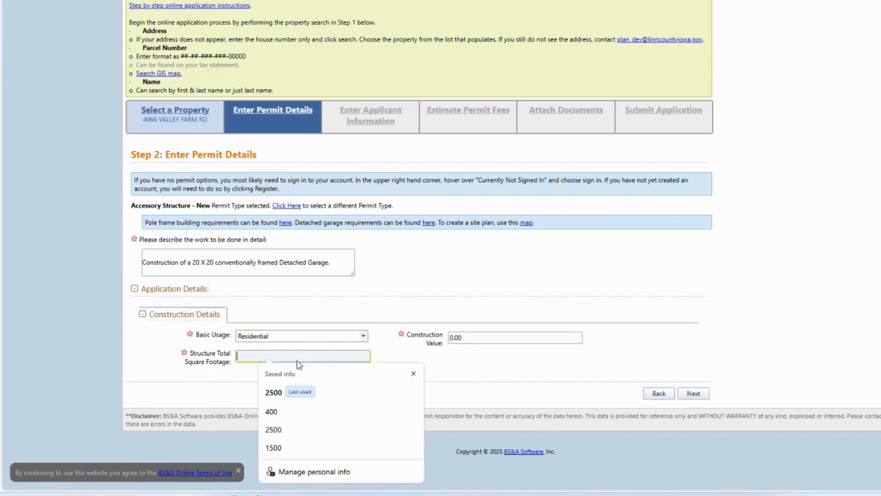
text(2500)
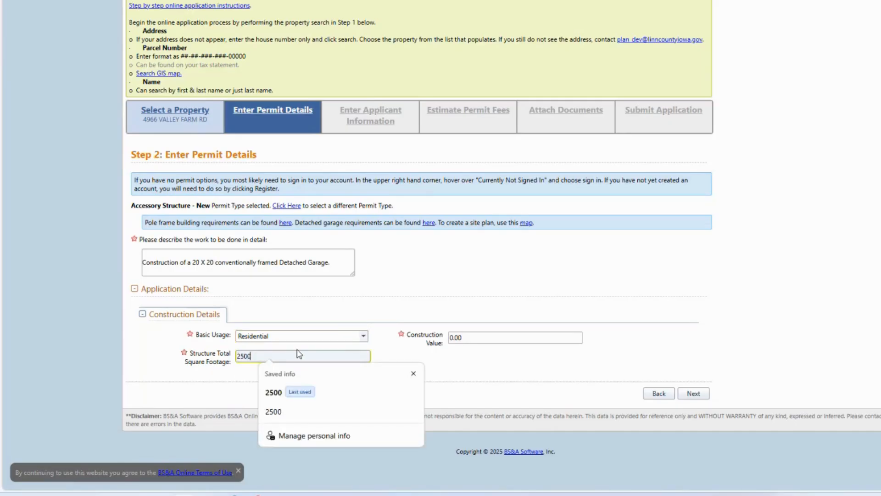
click(466, 336)
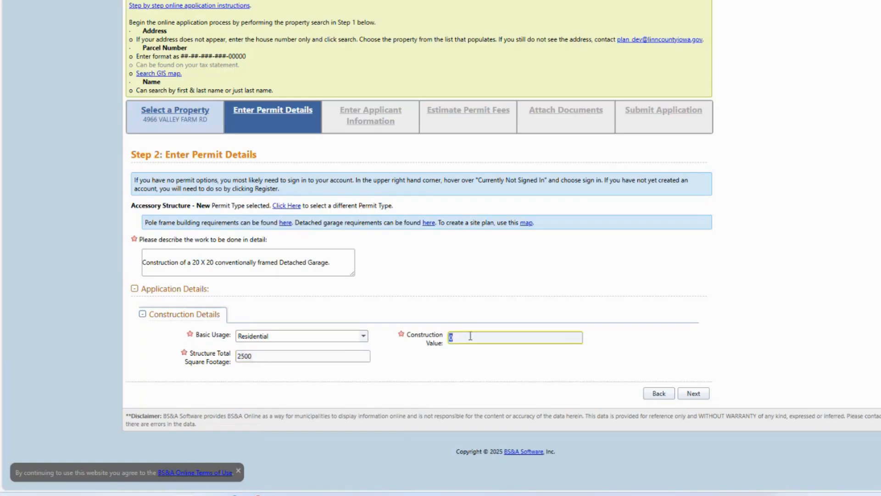
text(25000)
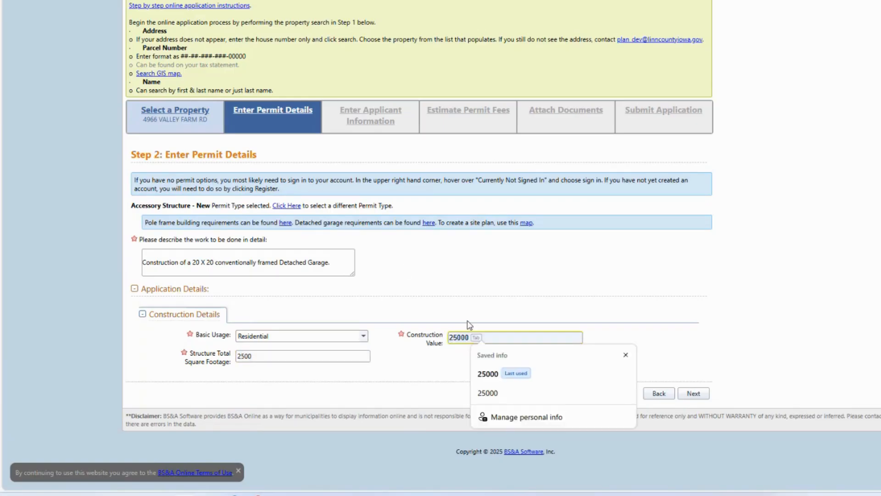
drag(496, 375, 507, 364)
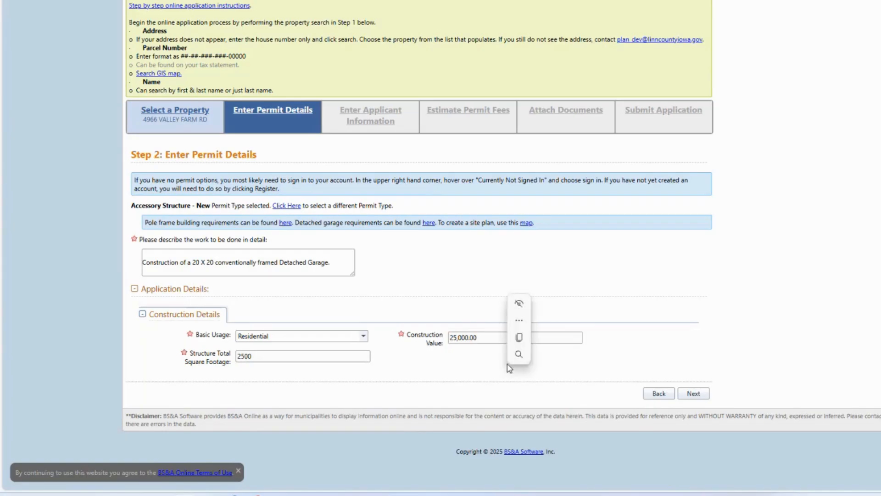
click(696, 398)
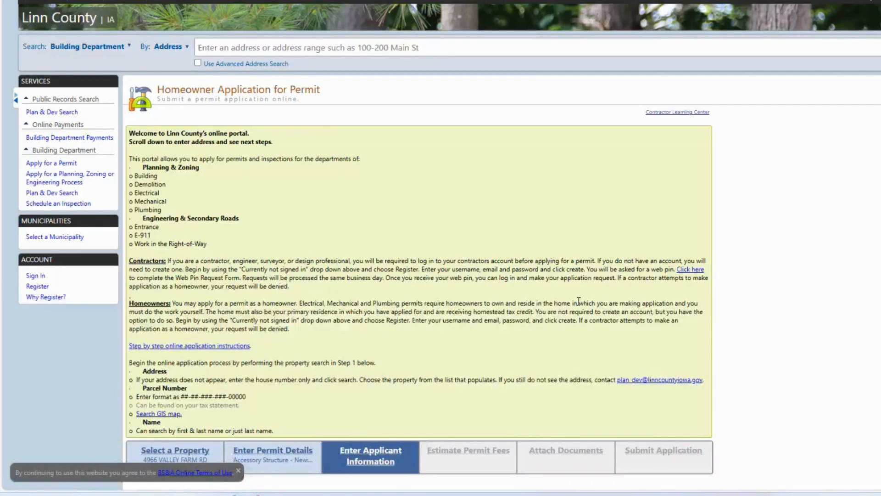
Certify ownership of the property, fill in the contact's name, phone number and e-mail from the last-used saved entry, and continue to the fees.
scroll(404, 291, down, 7)
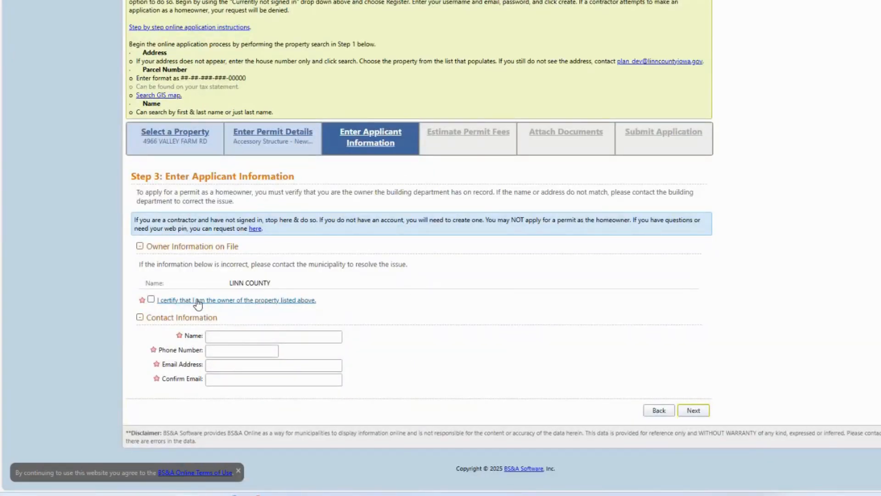
click(151, 299)
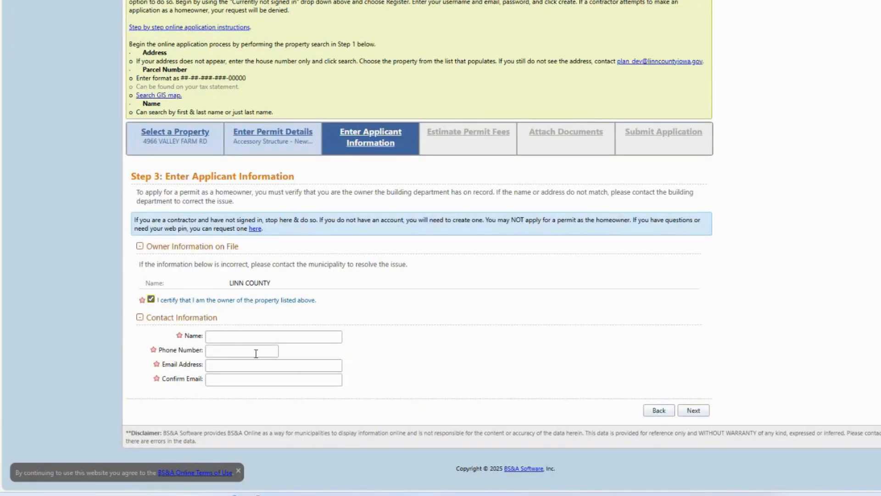
click(259, 336)
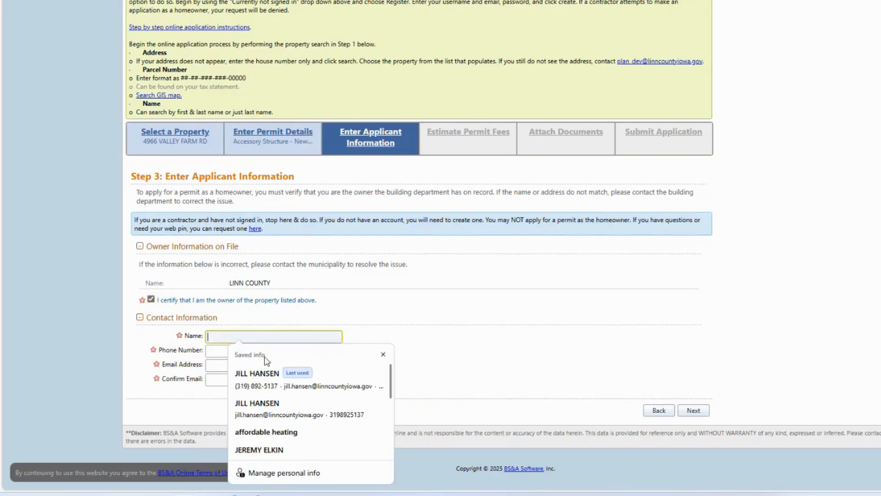
click(263, 377)
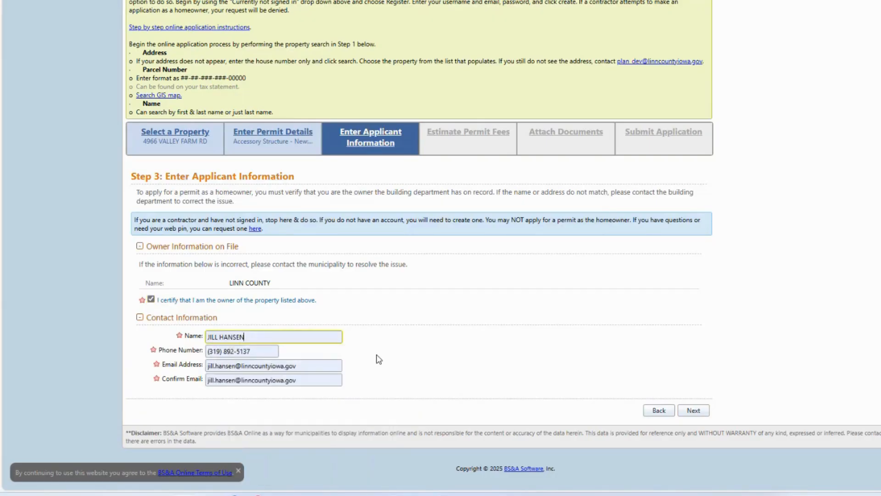
click(694, 411)
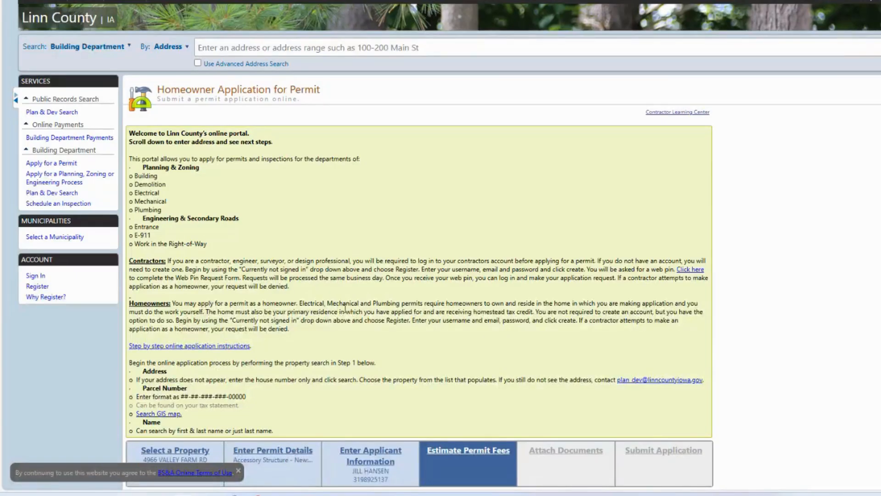
Review the estimated permit fees and continue to the document attachments.
scroll(349, 306, down, 5)
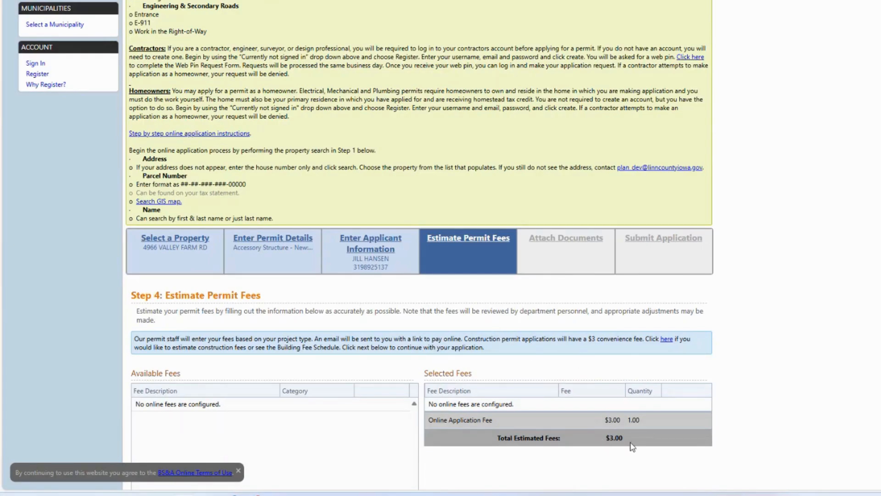
scroll(635, 399, down, 5)
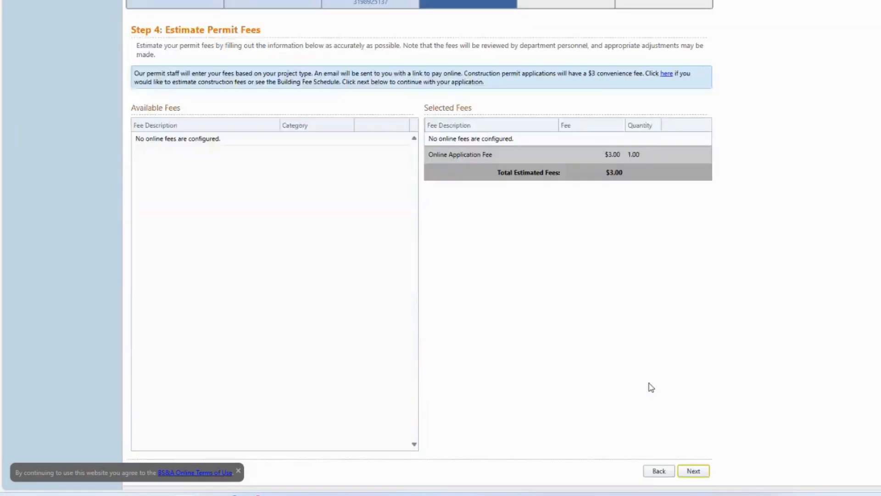
click(698, 476)
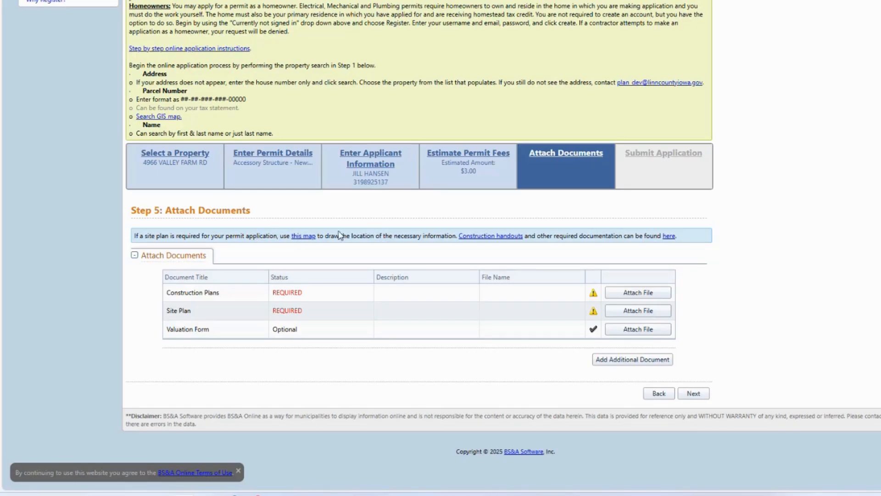
Attach Construction Plans.pdf as the required Construction Plans document and save it.
click(648, 294)
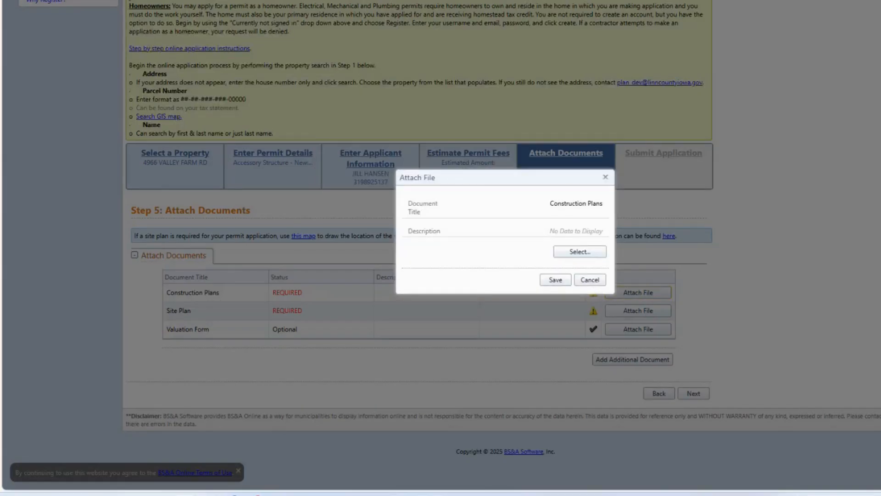
drag(155, 188, 488, 249)
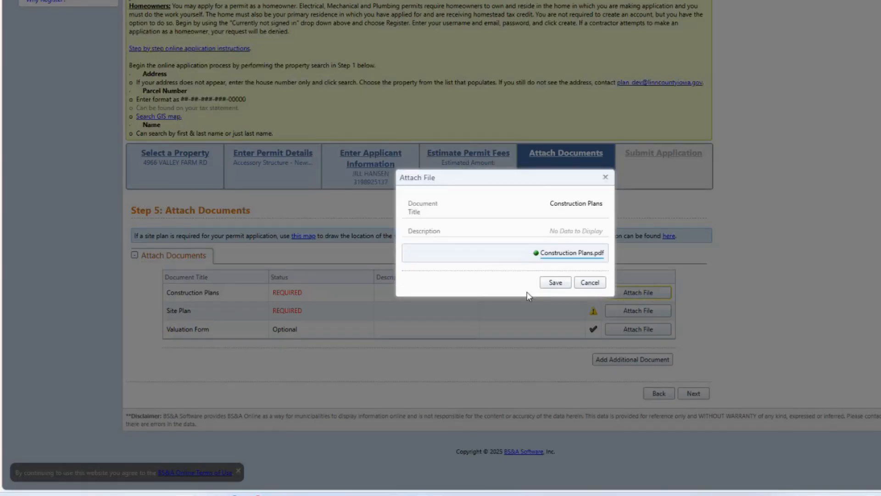
click(555, 282)
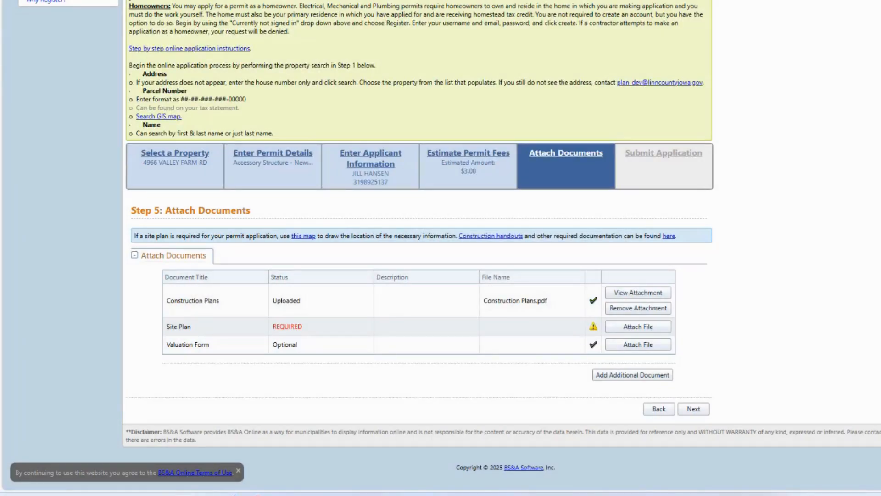
Attach Site Plan.pdf as the required Site Plan document, save it, and continue to the application submission.
click(634, 329)
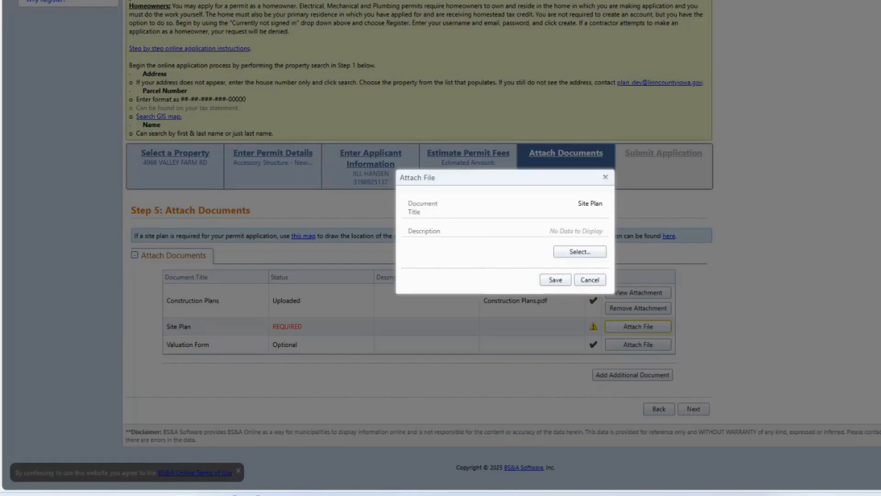
drag(1, 50, 498, 248)
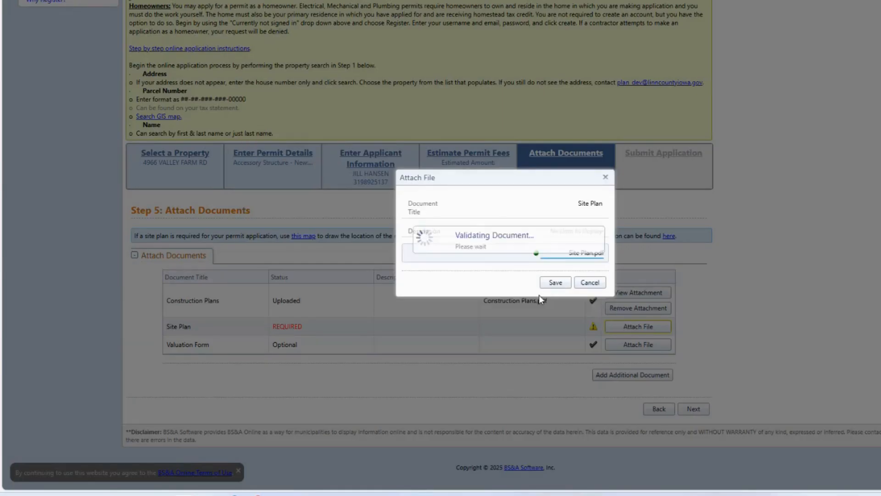
click(555, 282)
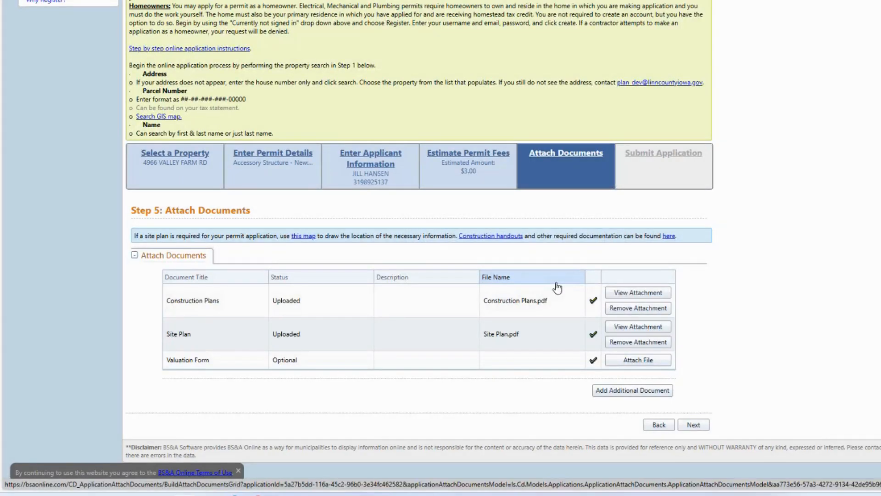
click(694, 425)
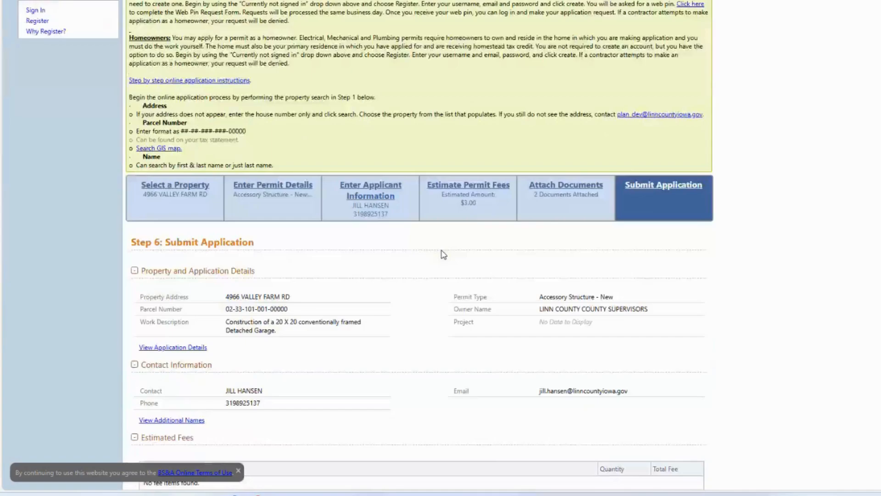
Review the application summary and accept both the ownership certification and the no-business-activity disclaimers.
scroll(427, 258, down, 3)
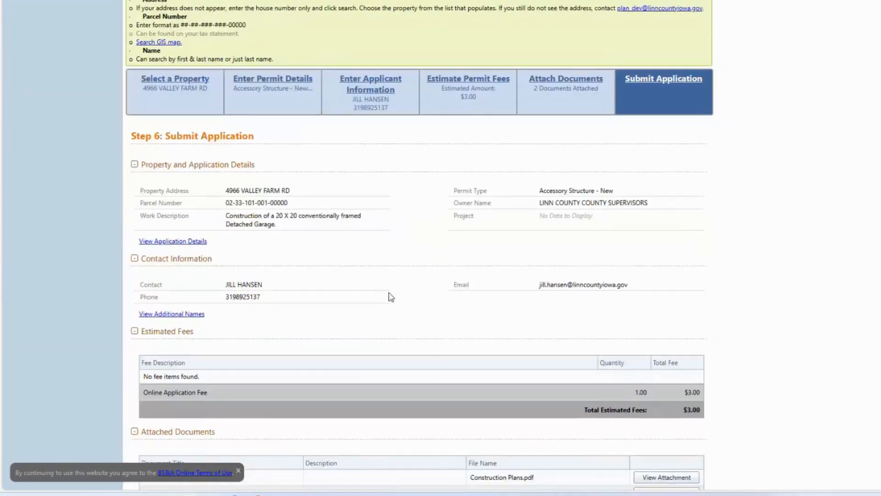
scroll(391, 297, down, 6)
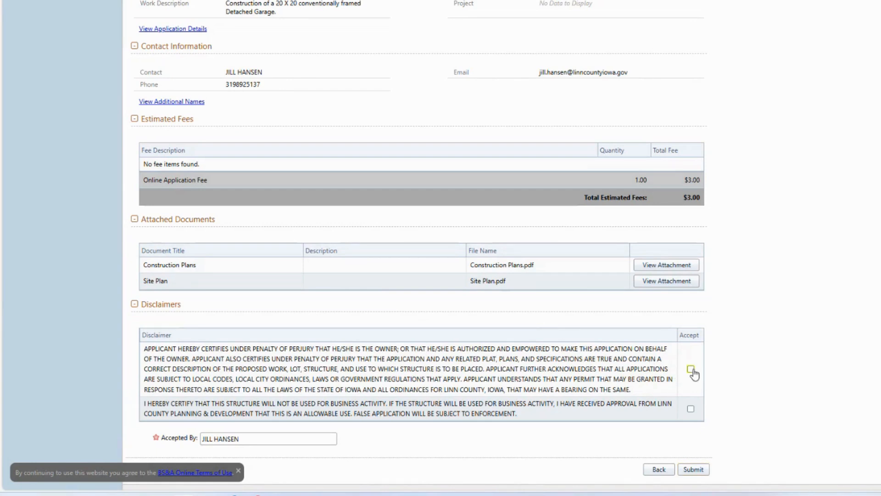
click(692, 369)
click(691, 409)
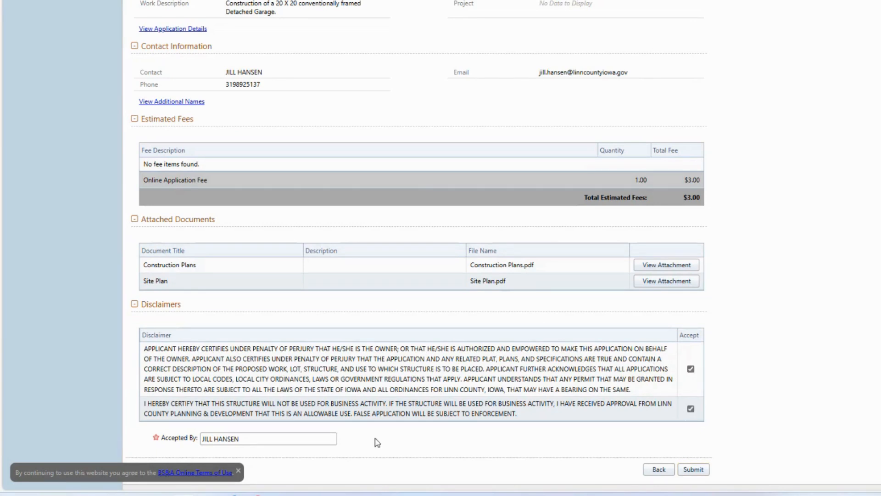